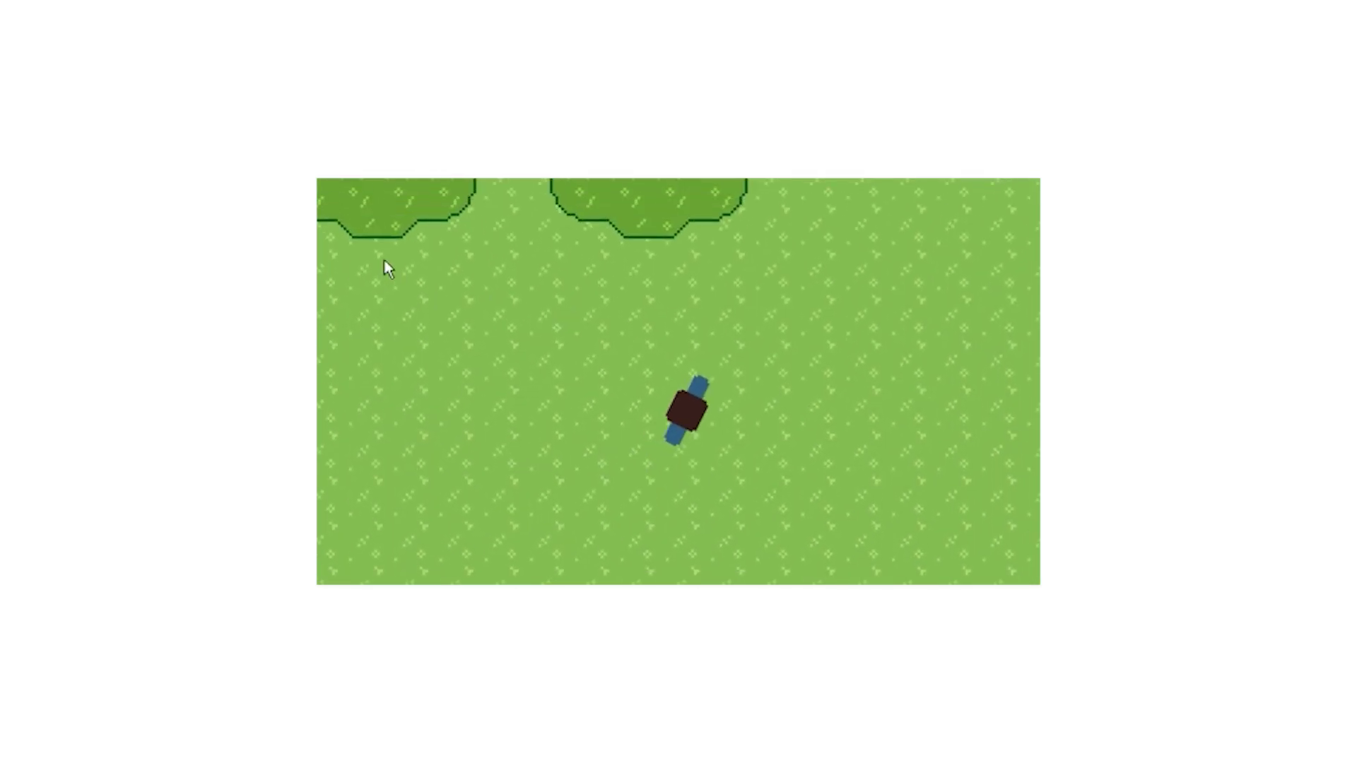
# Walk the player up-left toward the edge trees, then around the field and down-right
pyautogui.hotkey('w', 'a')
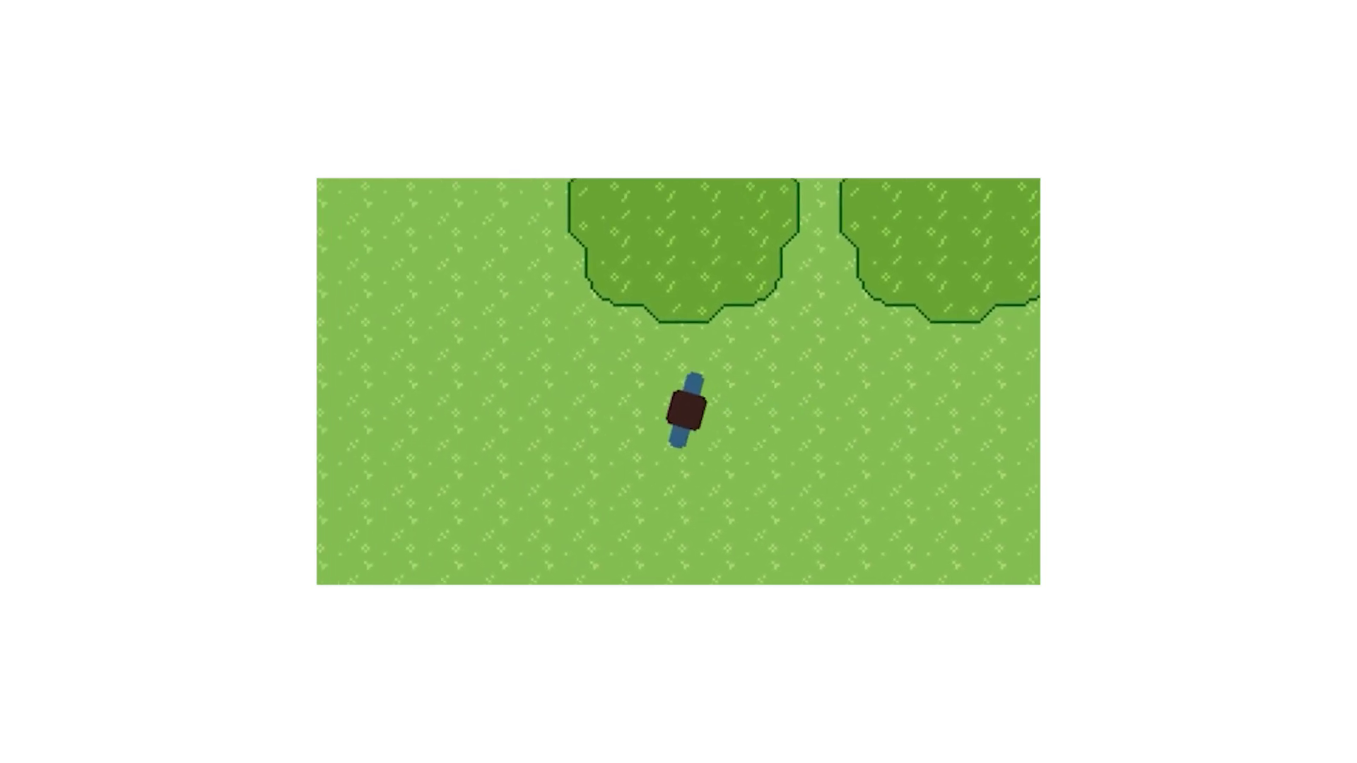
pyautogui.hotkey('w', 'a')
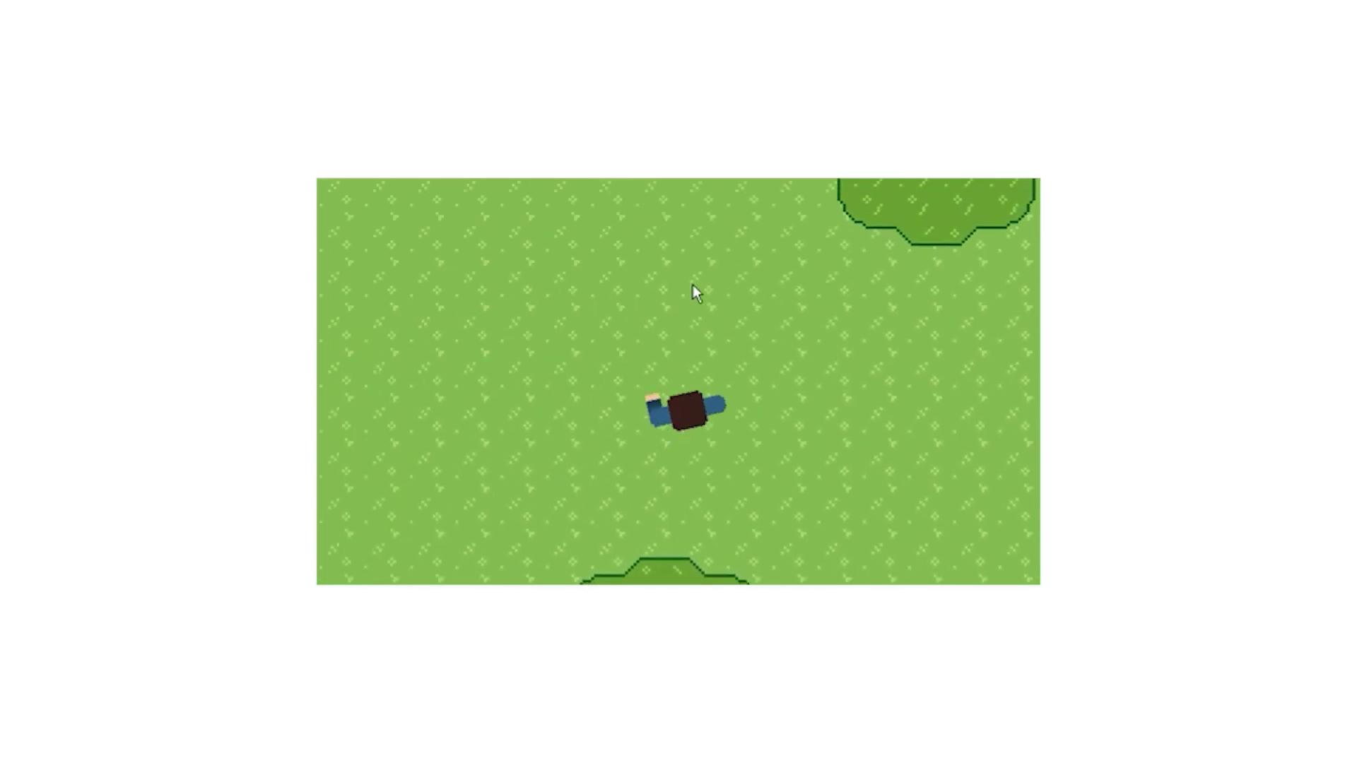
pyautogui.hotkey('w', 'd')
pyautogui.hotkey('s', 'd')
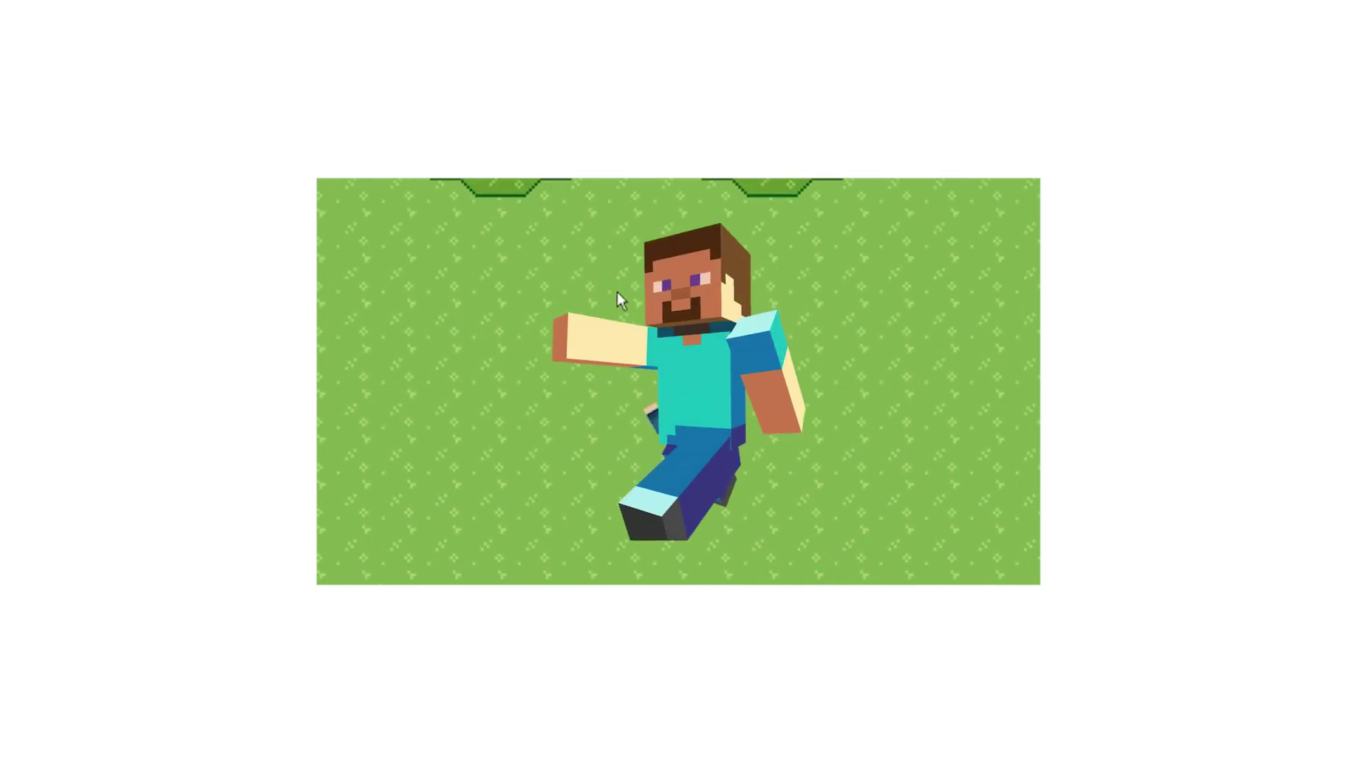
# Walk the player up under the trees so their canopy turns see-through
pyautogui.press('w')
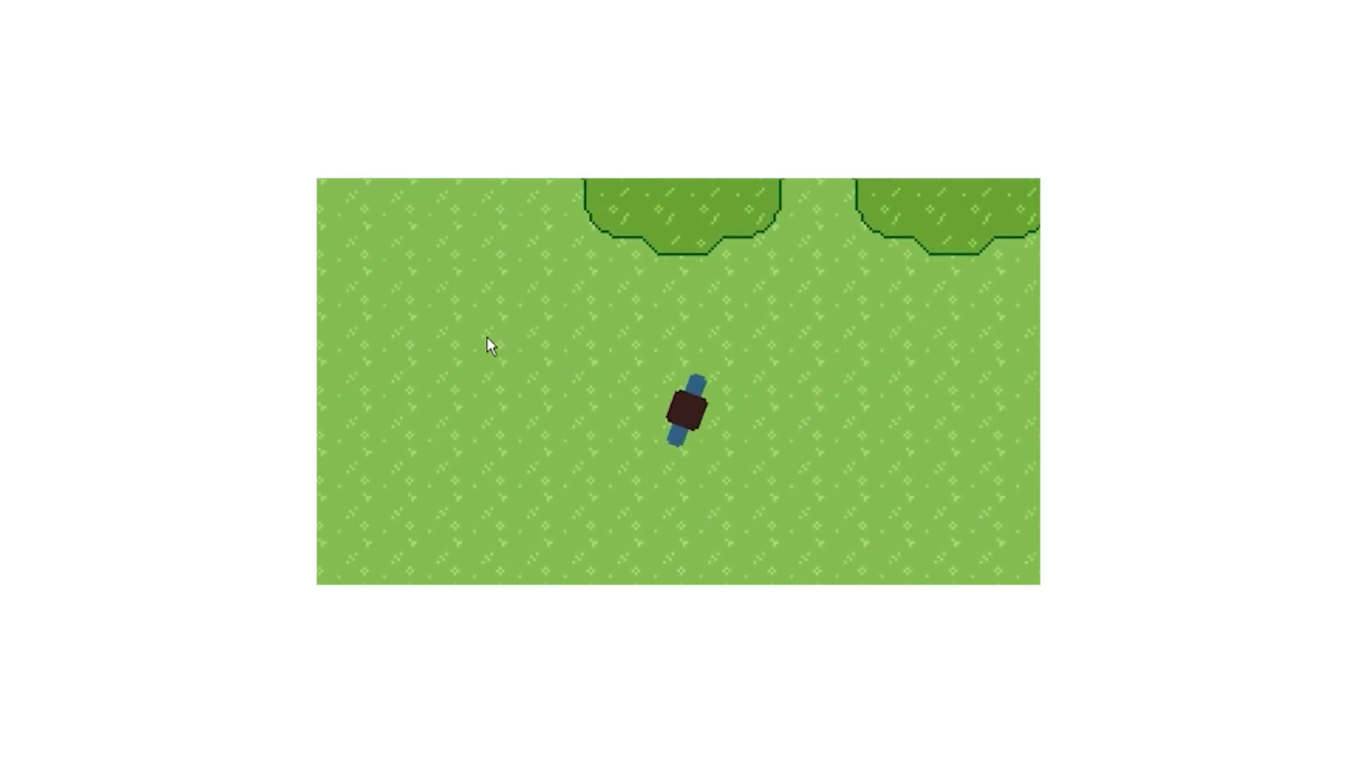
pyautogui.press('w')
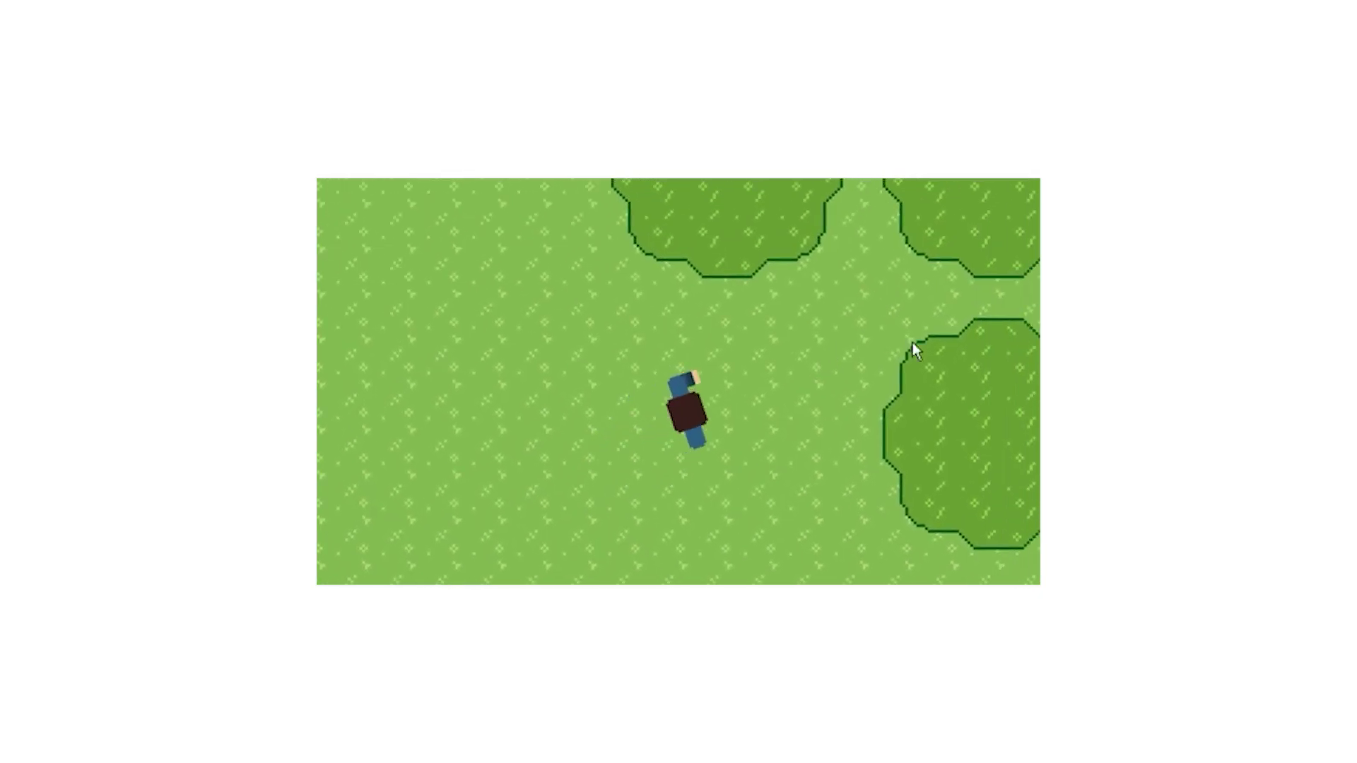
pyautogui.press('w')
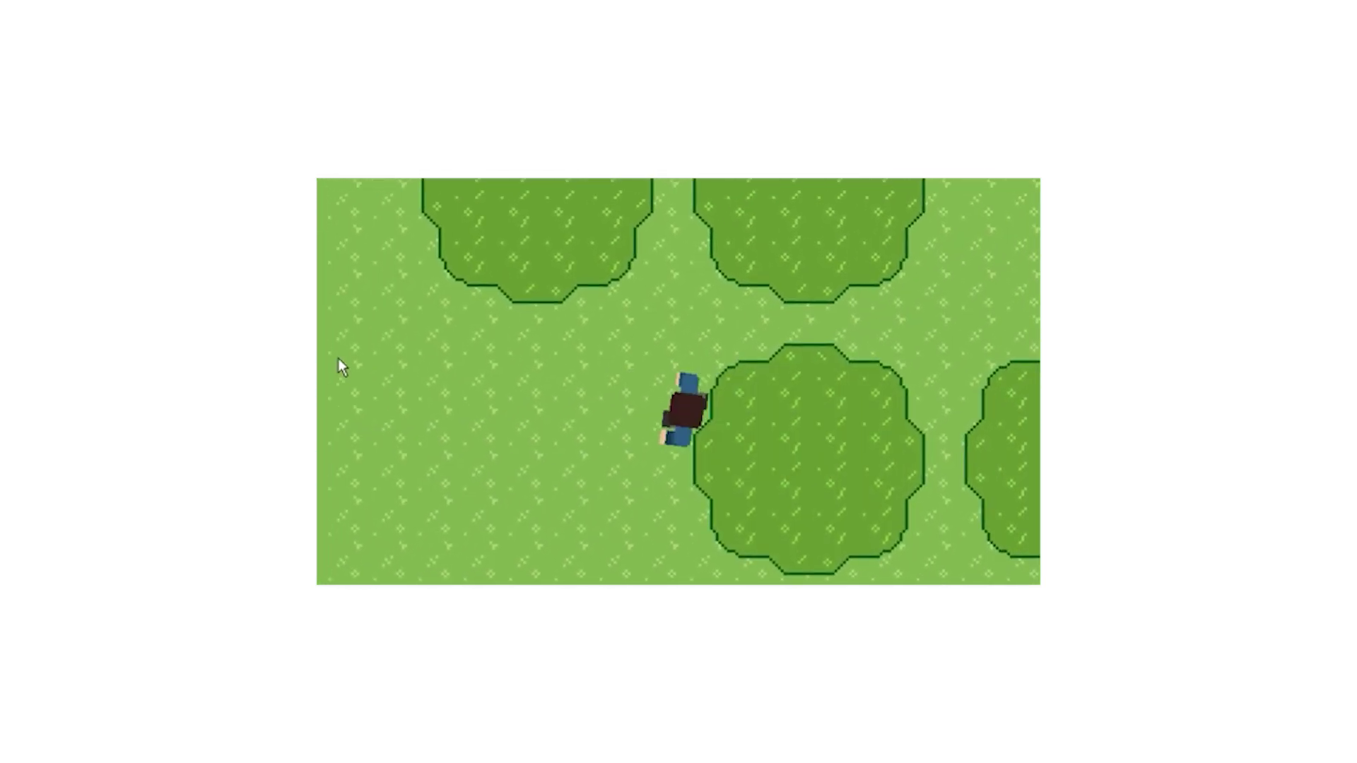
# Swing the sword several times on the open grass, stepping around between swings
pyautogui.click(371, 376)
pyautogui.press('w')
pyautogui.click(721, 484)
pyautogui.click(804, 463)
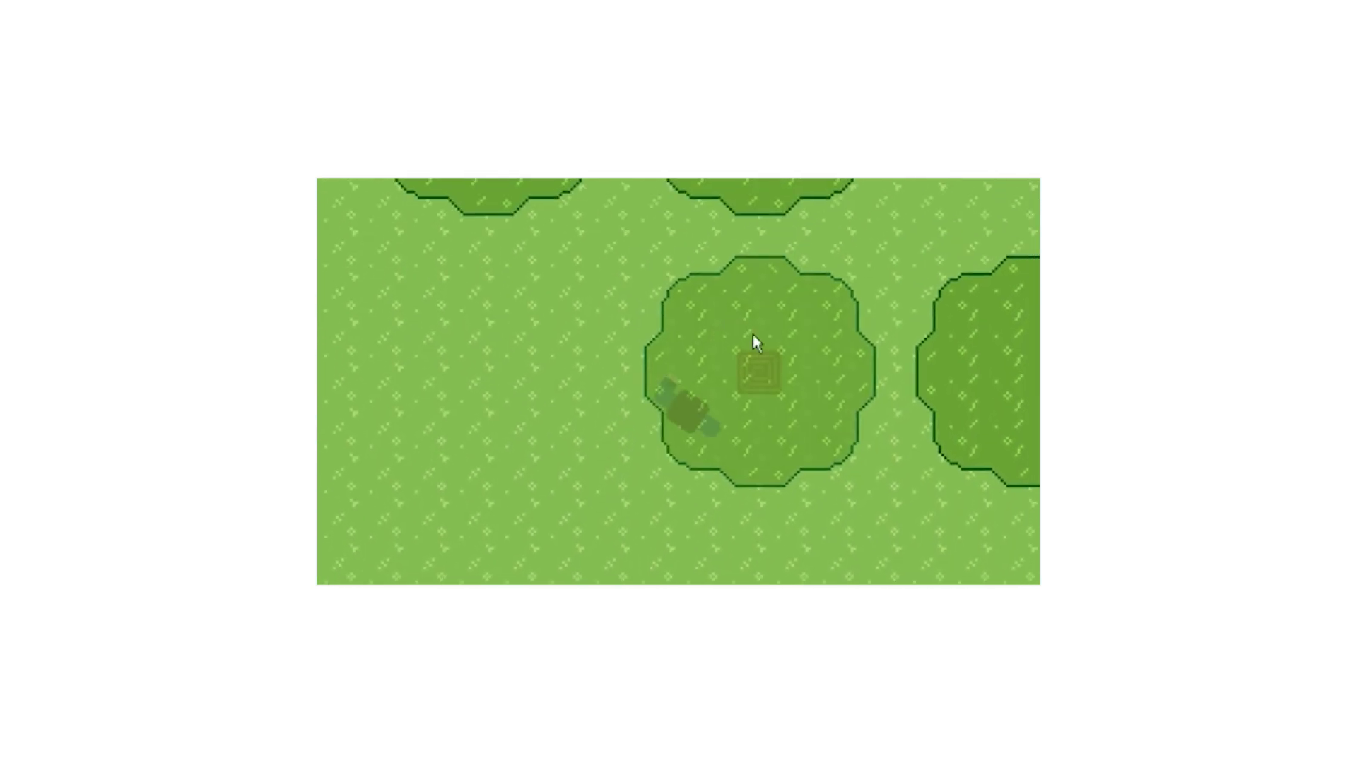
pyautogui.press('s')
pyautogui.press('a')
pyautogui.click(742, 480)
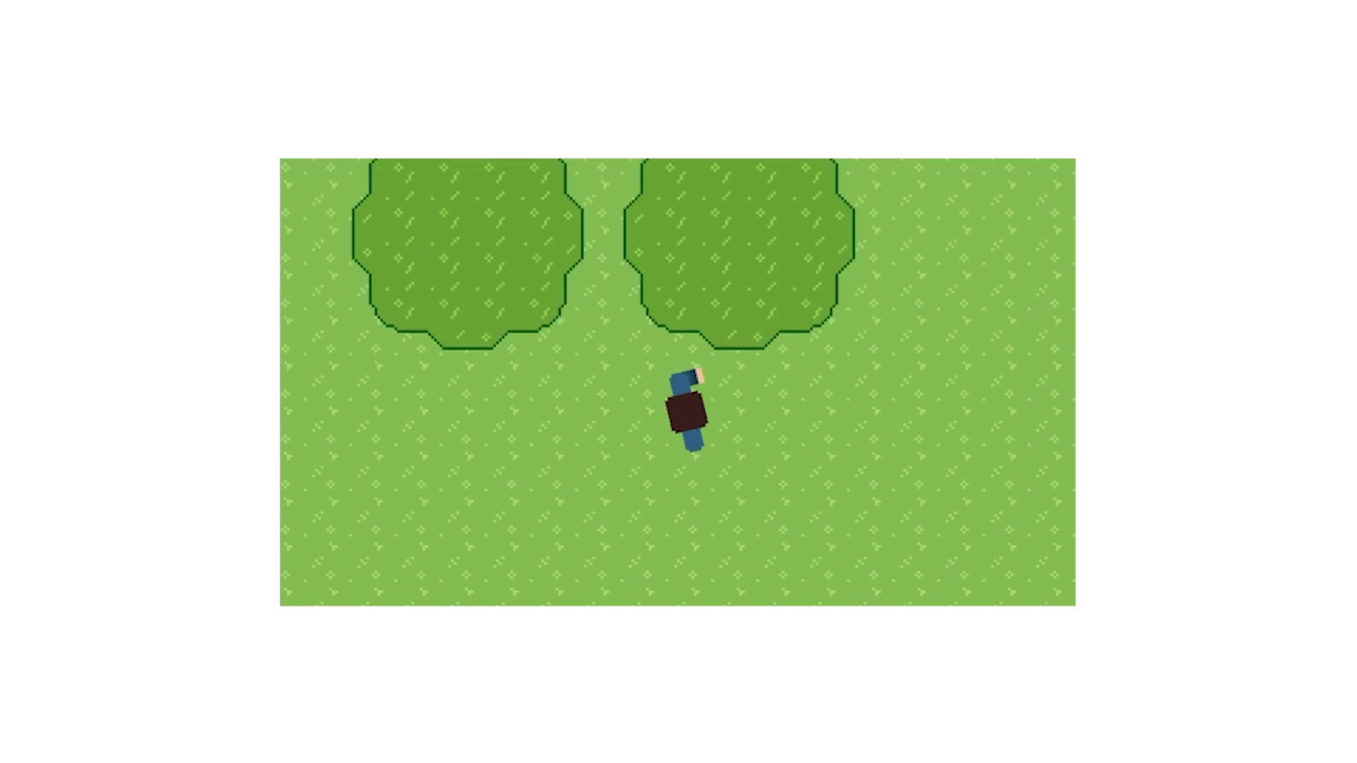
# Swing the tool toward the grass, then again to the side and upward while walking
pyautogui.press('s')
pyautogui.press('d')
pyautogui.click(728, 536)
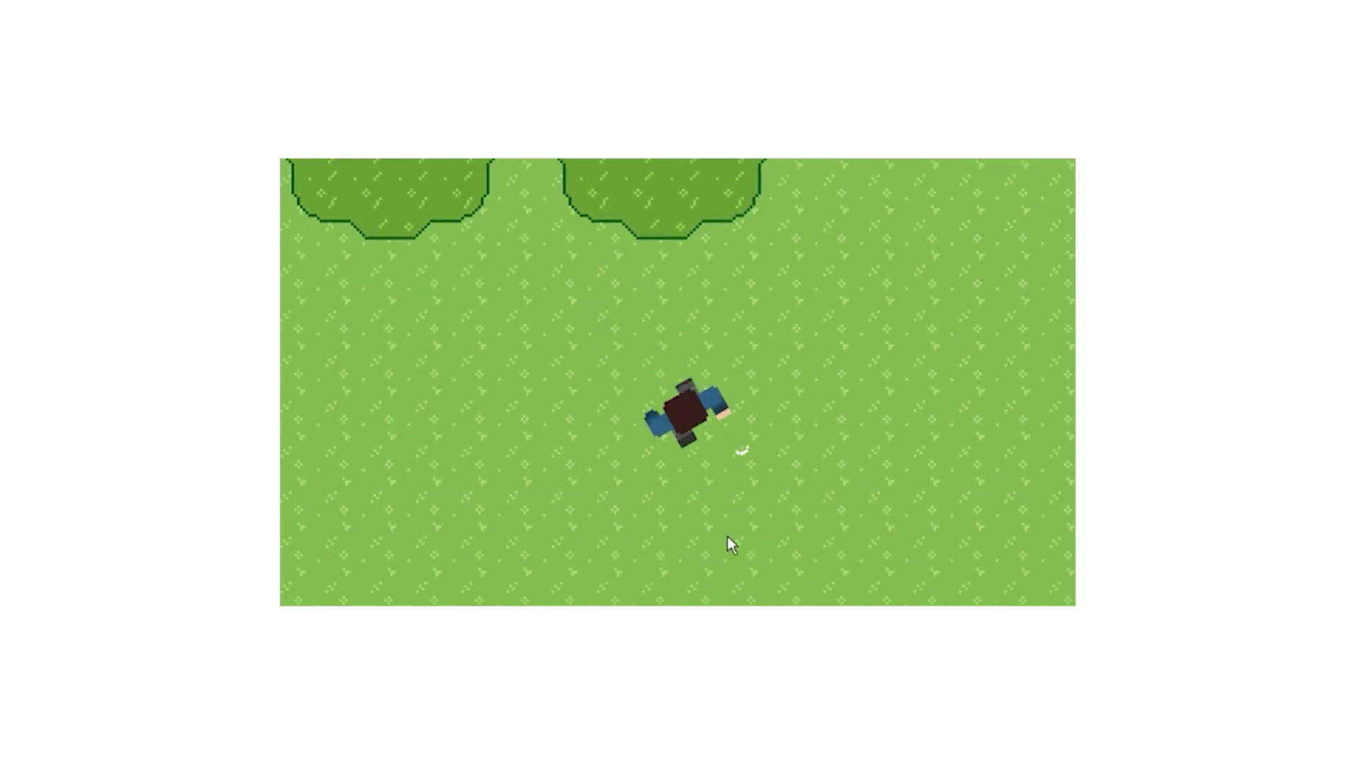
pyautogui.press('a')
pyautogui.press('w')
pyautogui.click(564, 256)
pyautogui.click(680, 269)
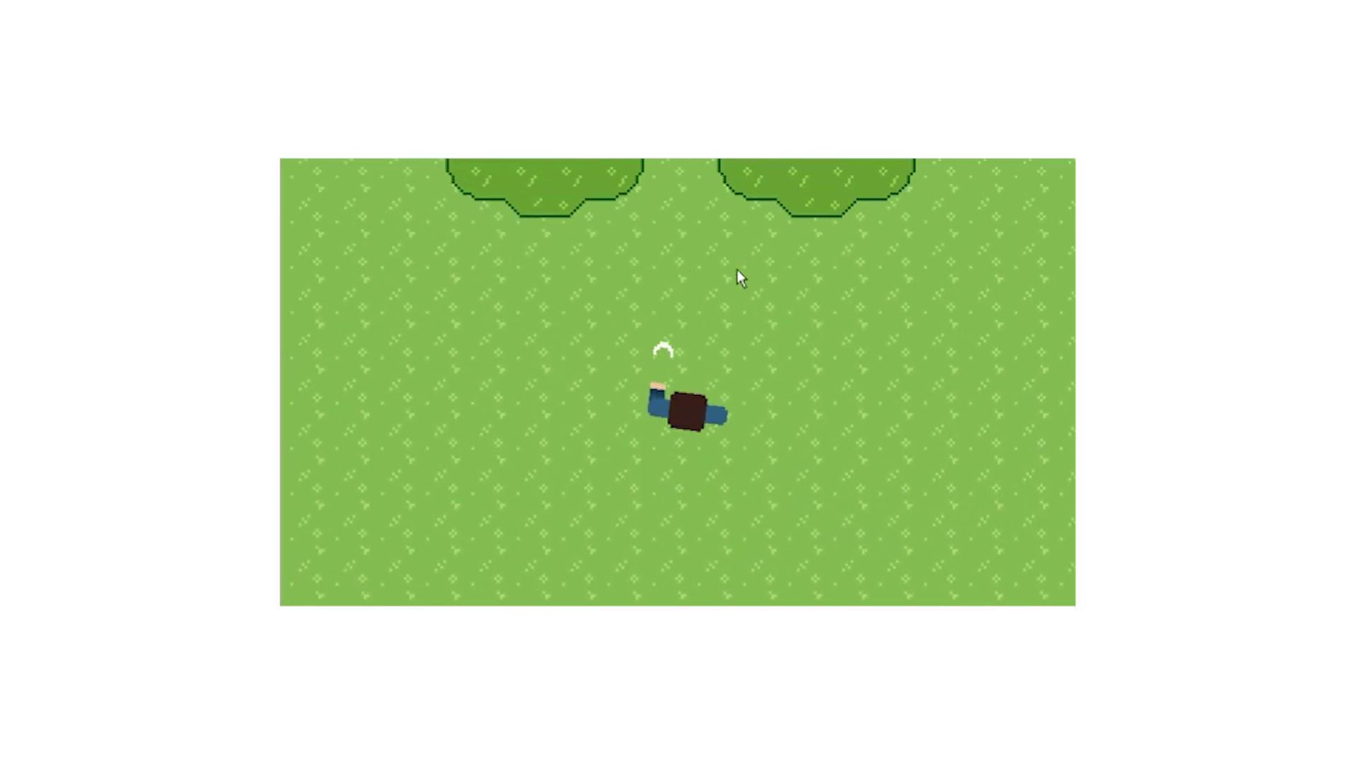
# Walk the player up-right under a tree canopy, then back down across the grass
pyautogui.press('w')
pyautogui.press('d')
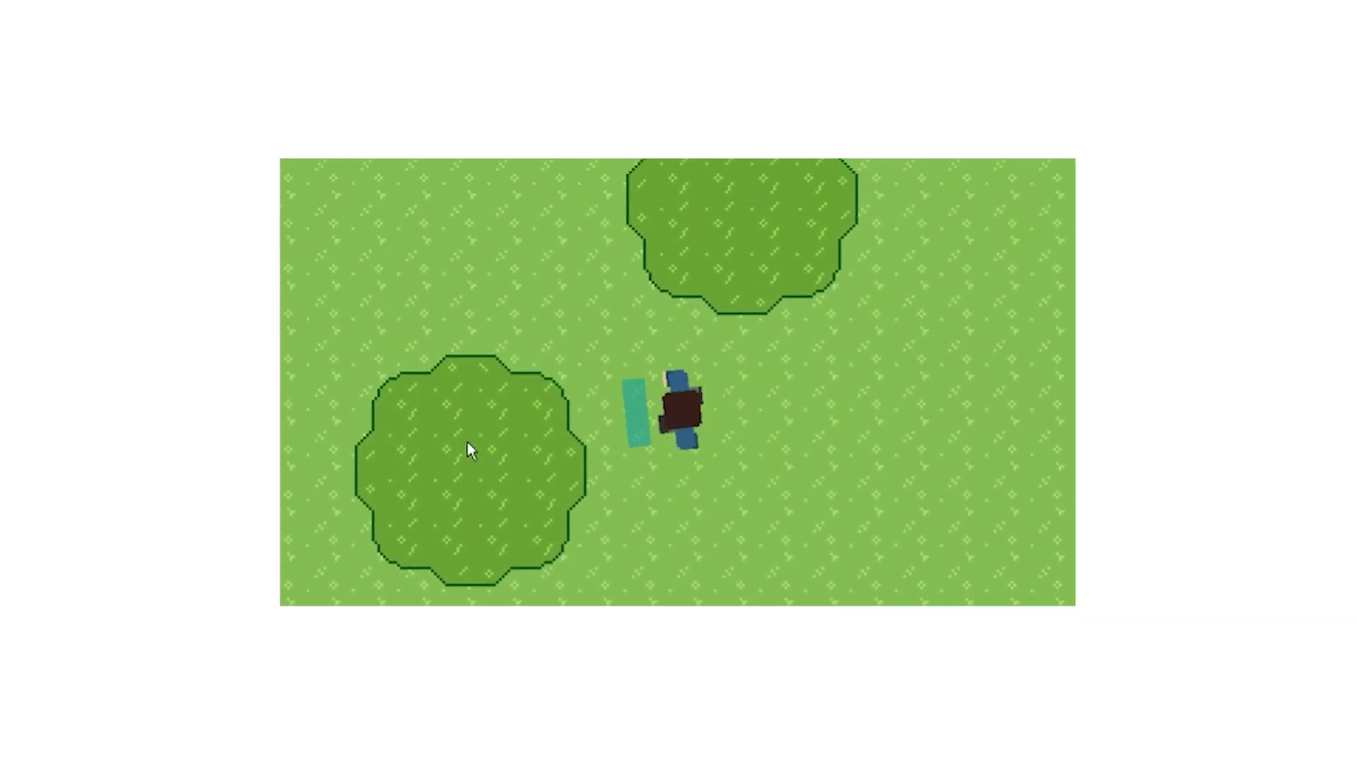
pyautogui.press('a')
pyautogui.press('s')
pyautogui.press('w')
pyautogui.press('d')
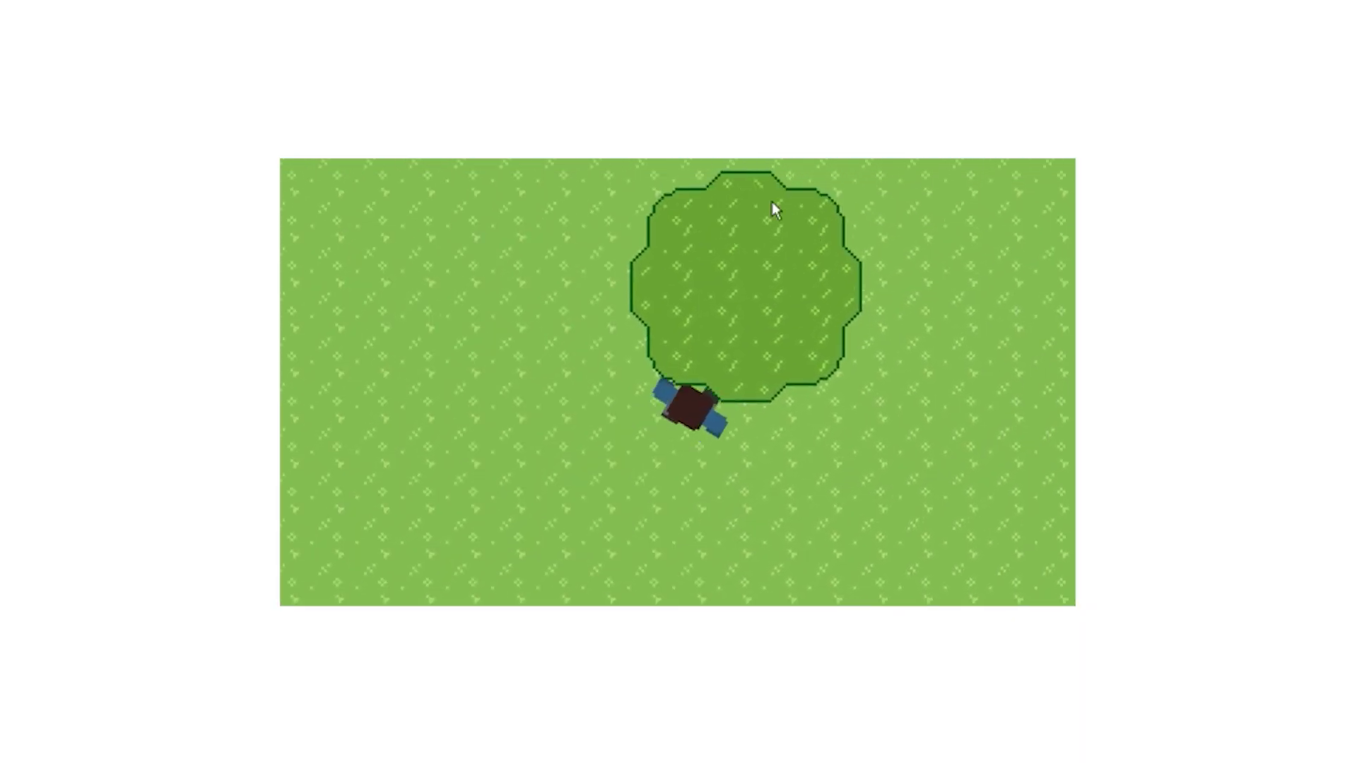
pyautogui.press('s')
pyautogui.press('a')
pyautogui.press('s')
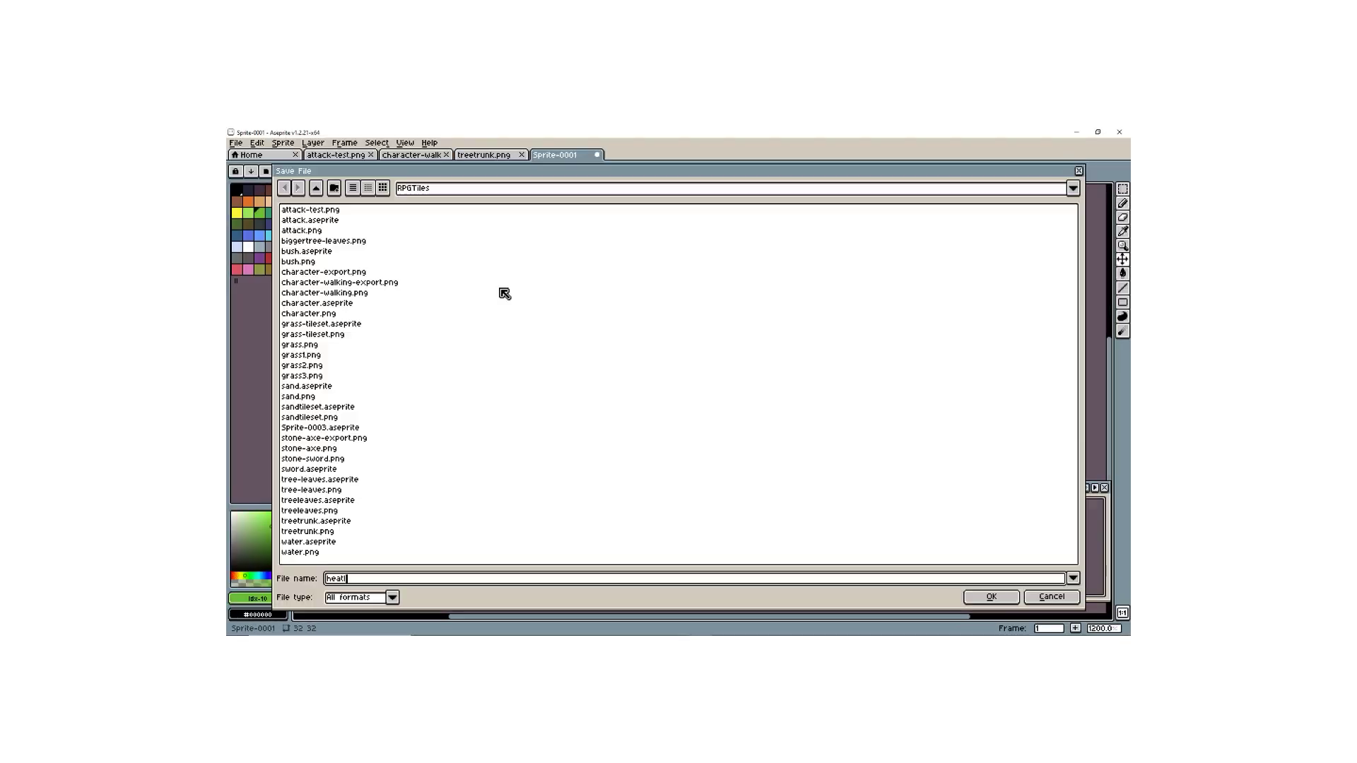
# Confirm saving the health bar sprite as healthbar in the RPGTiles folder
pyautogui.click(689, 397)
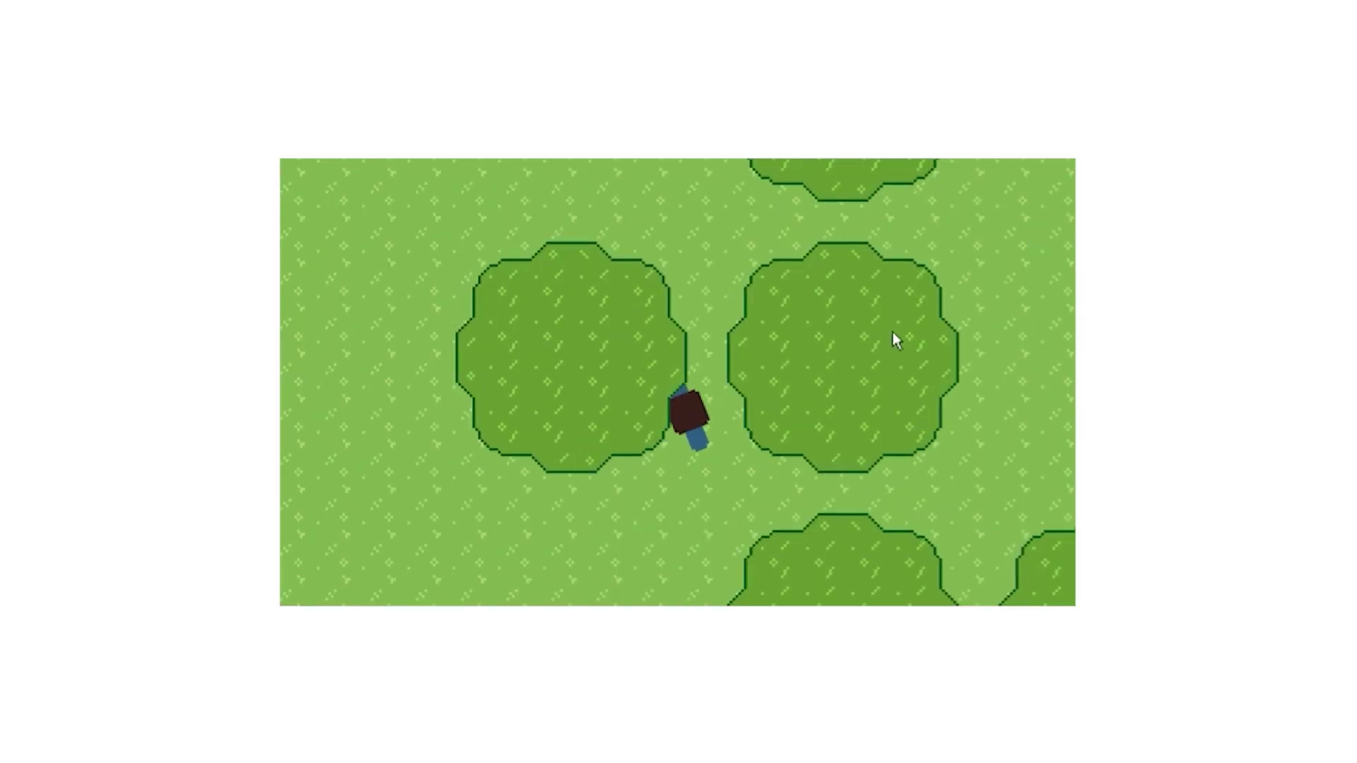
# Walk into a tree to reveal its health bar and chop it down
pyautogui.press('Right')
pyautogui.press('Up')
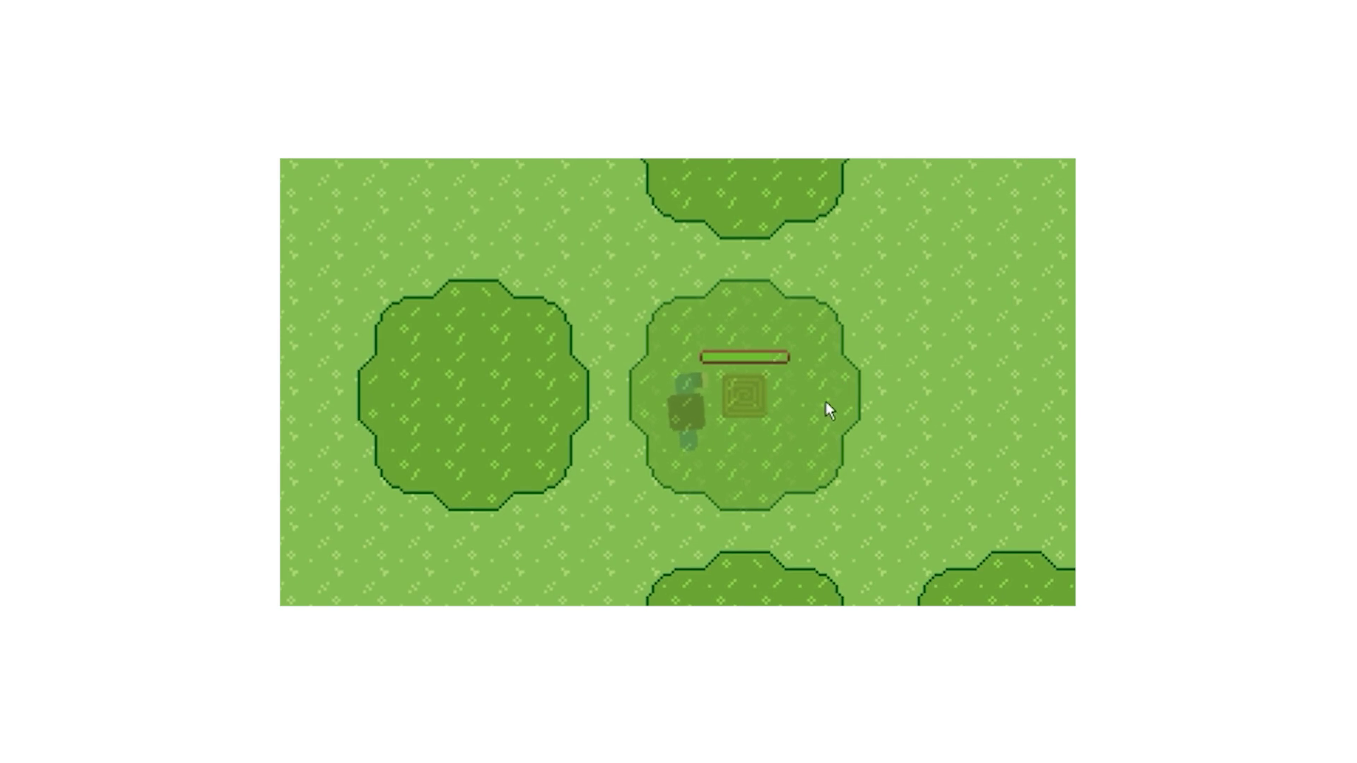
pyautogui.click(780, 413)
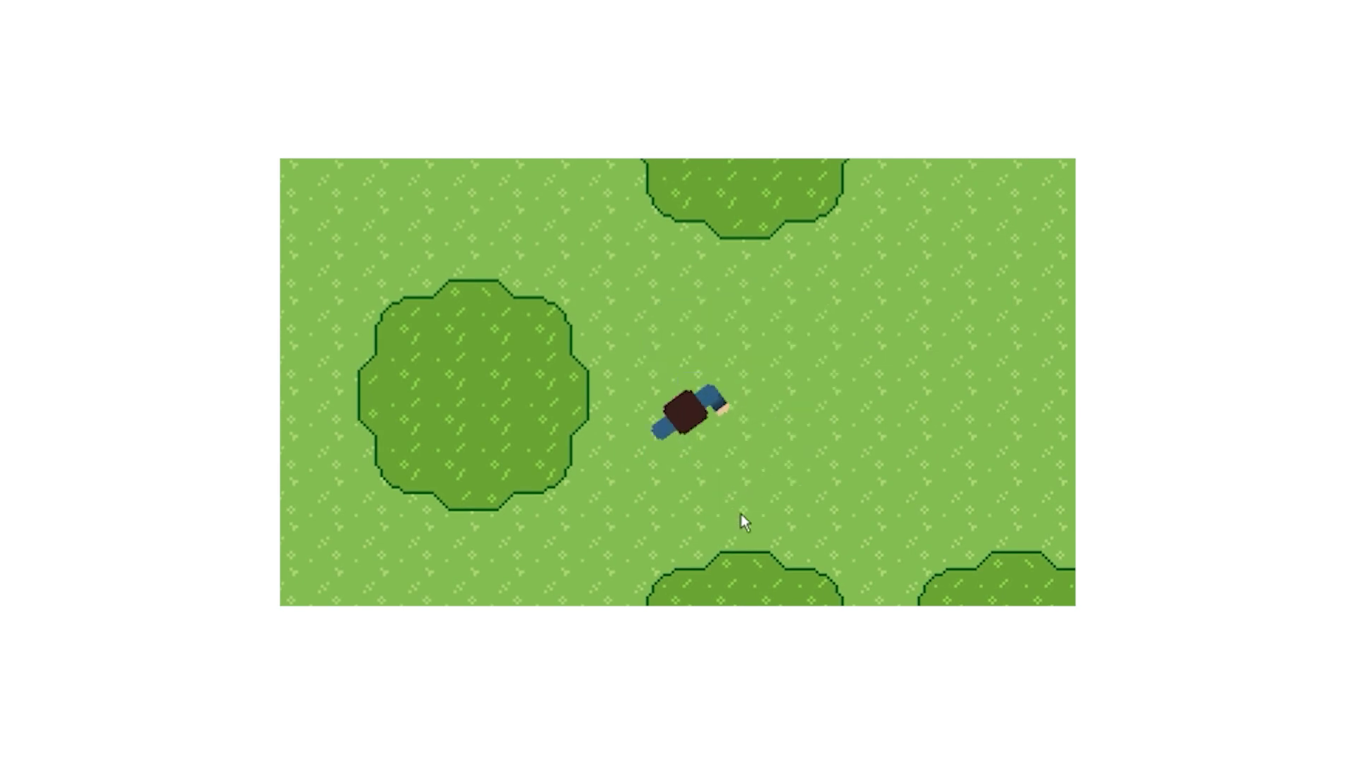
# Move under the next tree, chop at it, then head right into the big tree
pyautogui.press('s')
pyautogui.press('d')
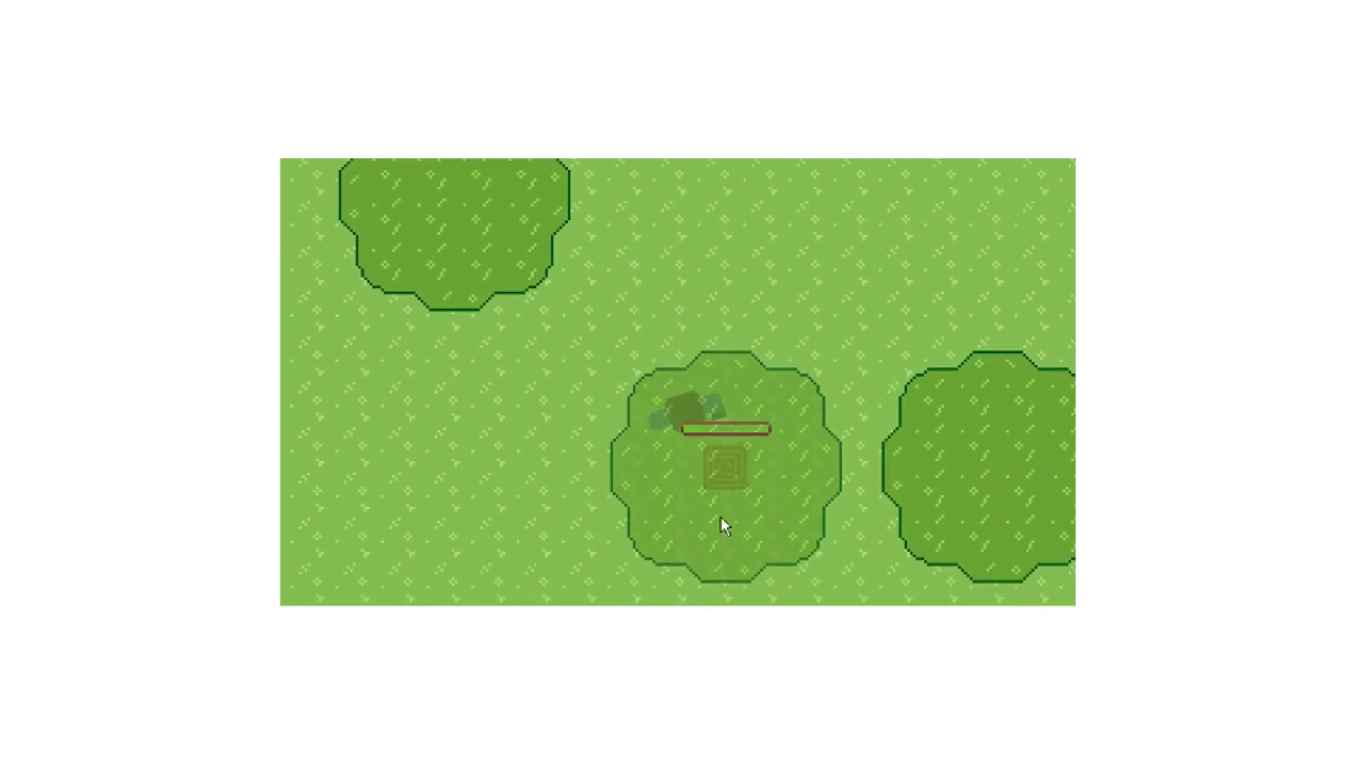
pyautogui.click(721, 517)
pyautogui.press('d')
pyautogui.press('s')
pyautogui.press('Right')
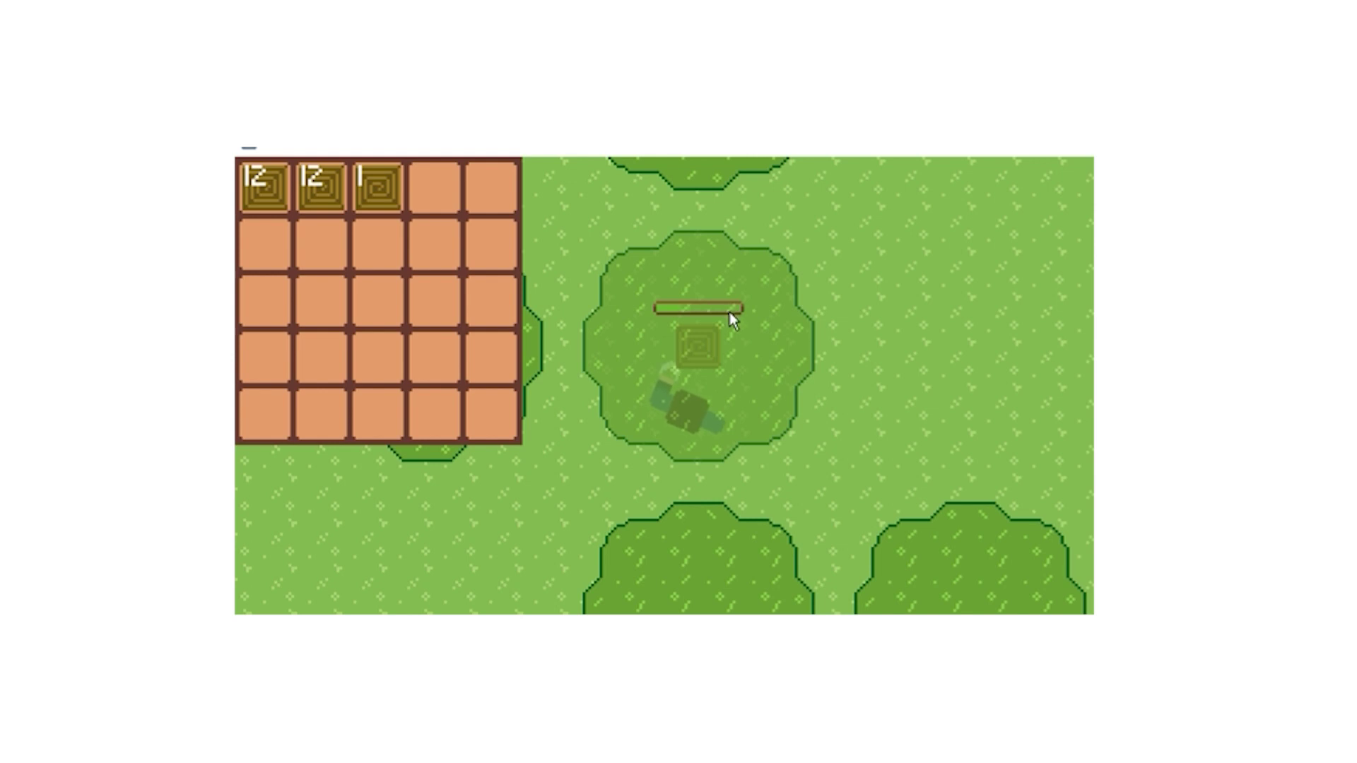
# Pick up a log, chop the tree down-left, and collect its dropped log
pyautogui.press('w')
pyautogui.press('d')
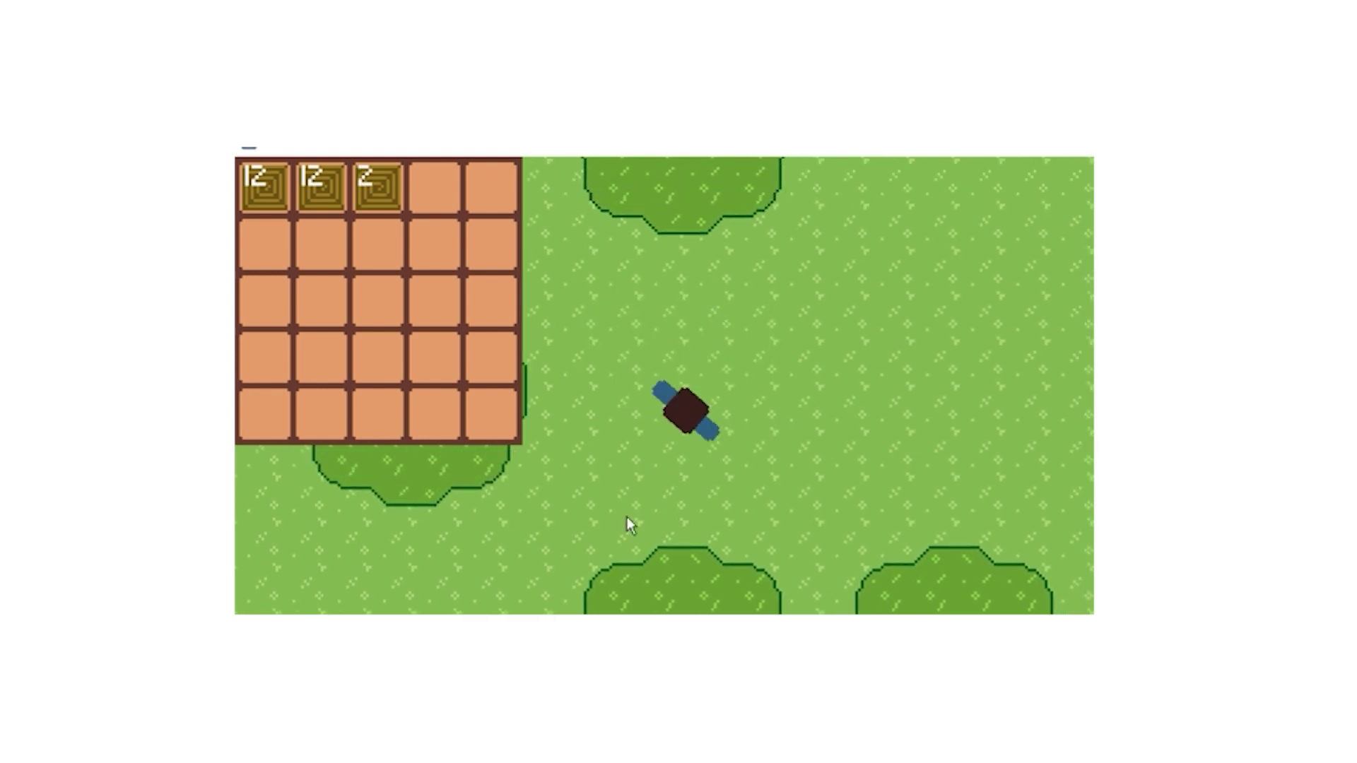
pyautogui.press('s')
pyautogui.press('a')
pyautogui.click(737, 519)
pyautogui.click(755, 517)
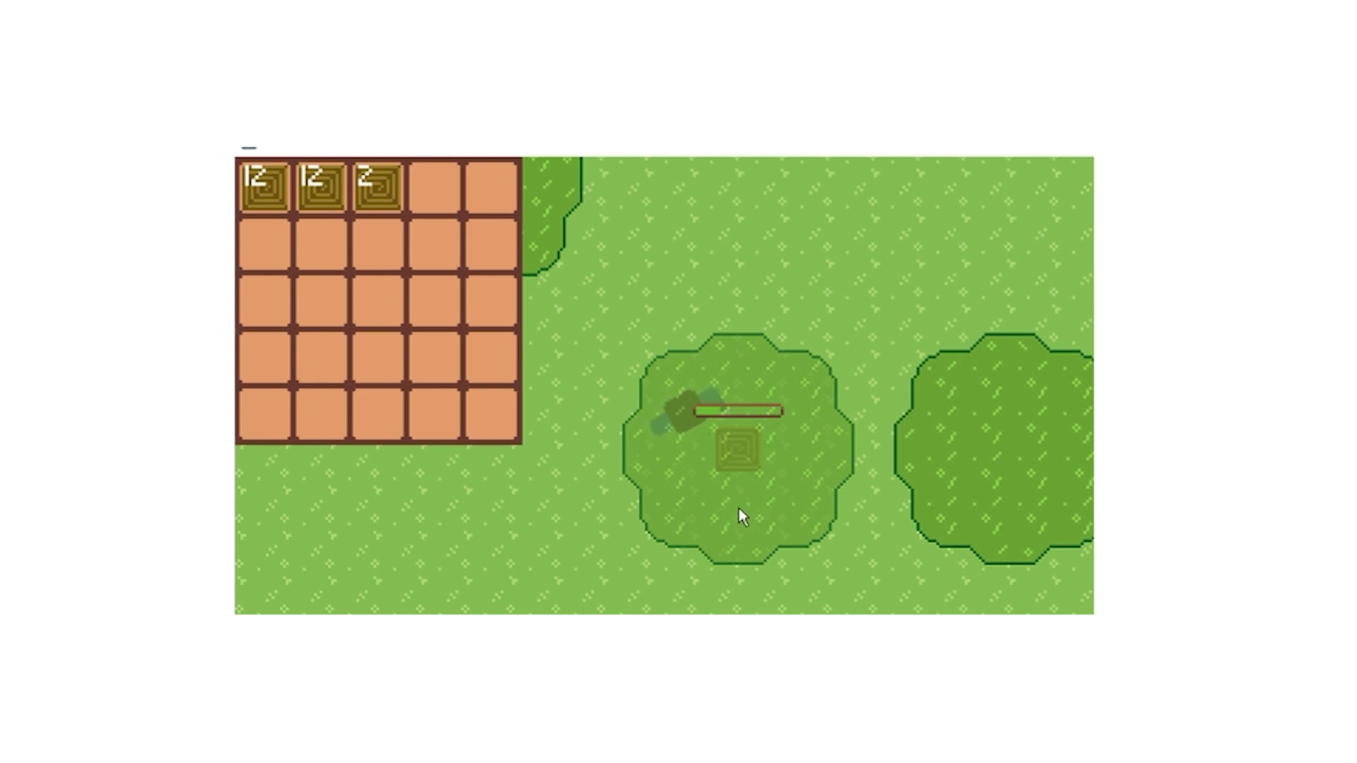
pyautogui.press('s')
pyautogui.press('d')
pyautogui.press('d')
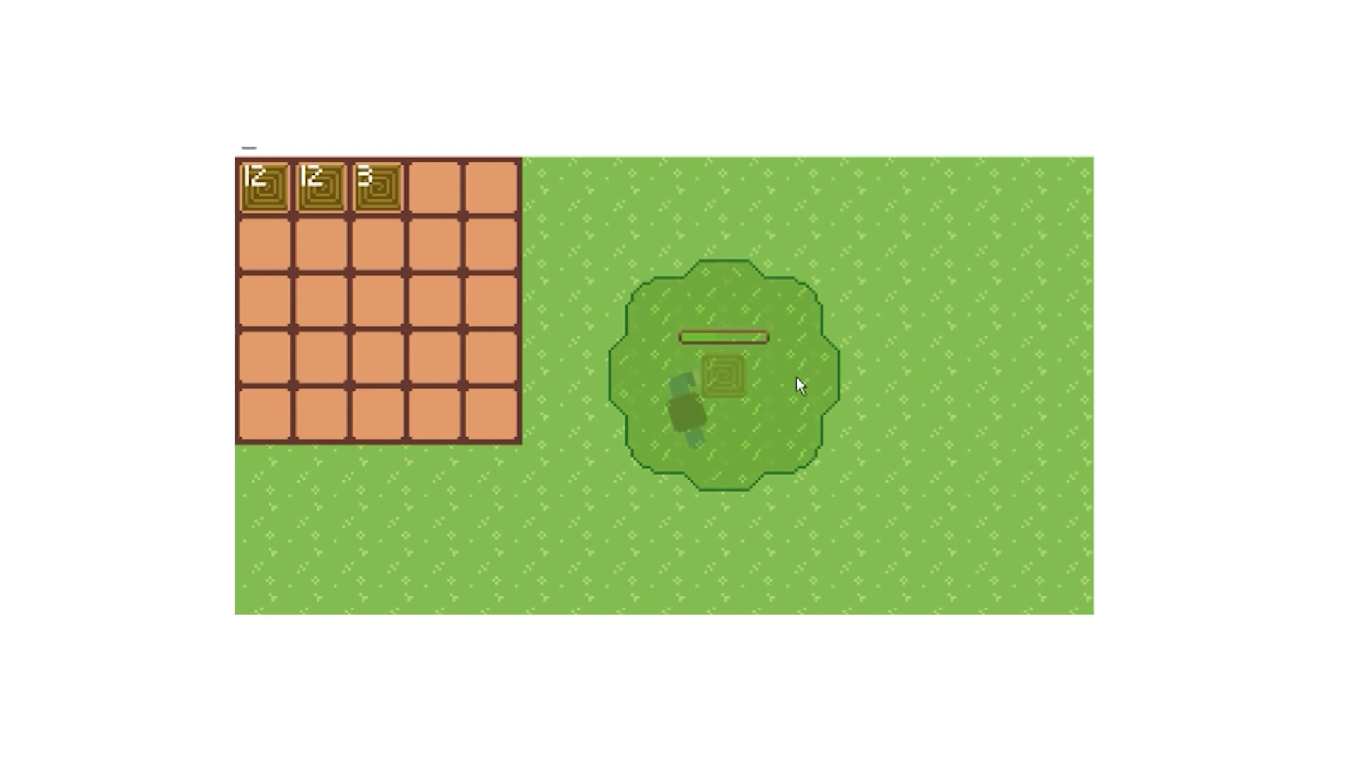
# Chop another tree up-left, grab its dropped log, and head toward the next tree
pyautogui.press('w')
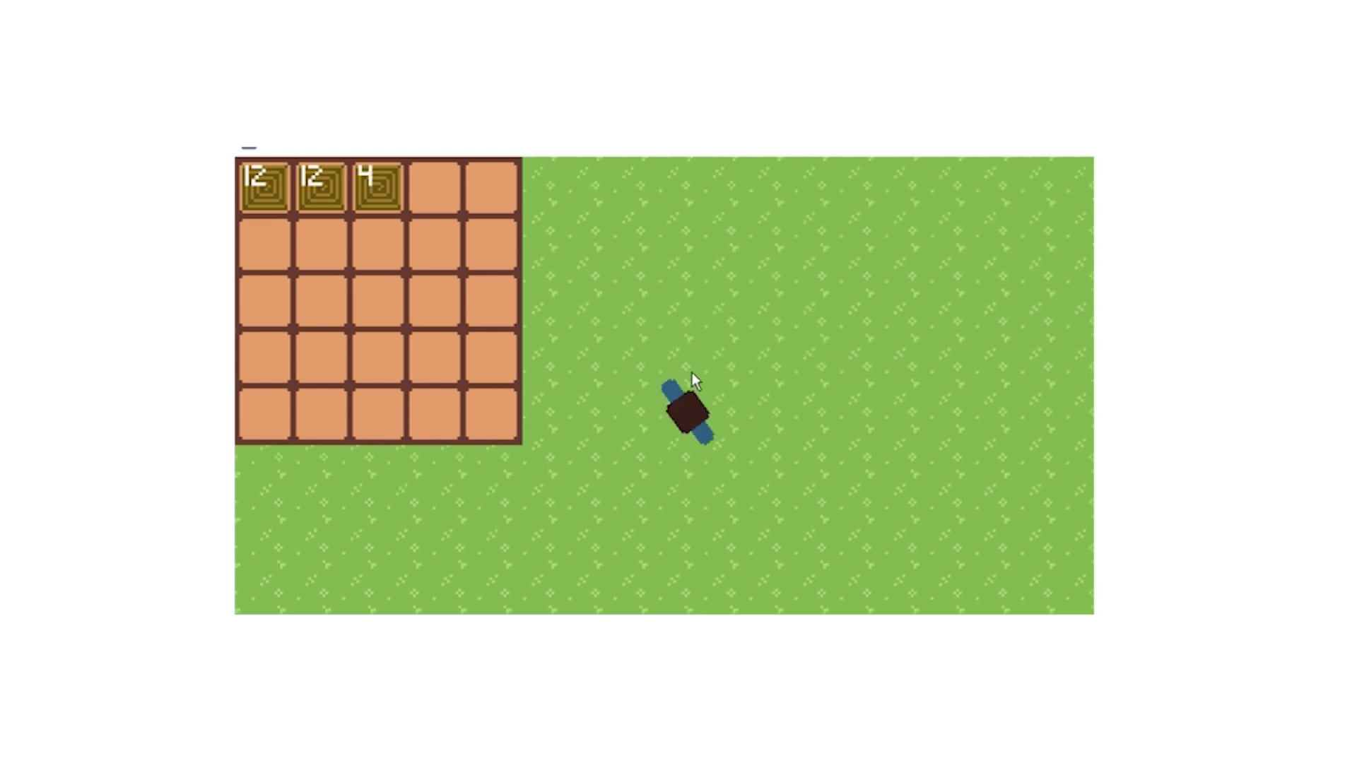
pyautogui.press('a')
pyautogui.click(557, 328)
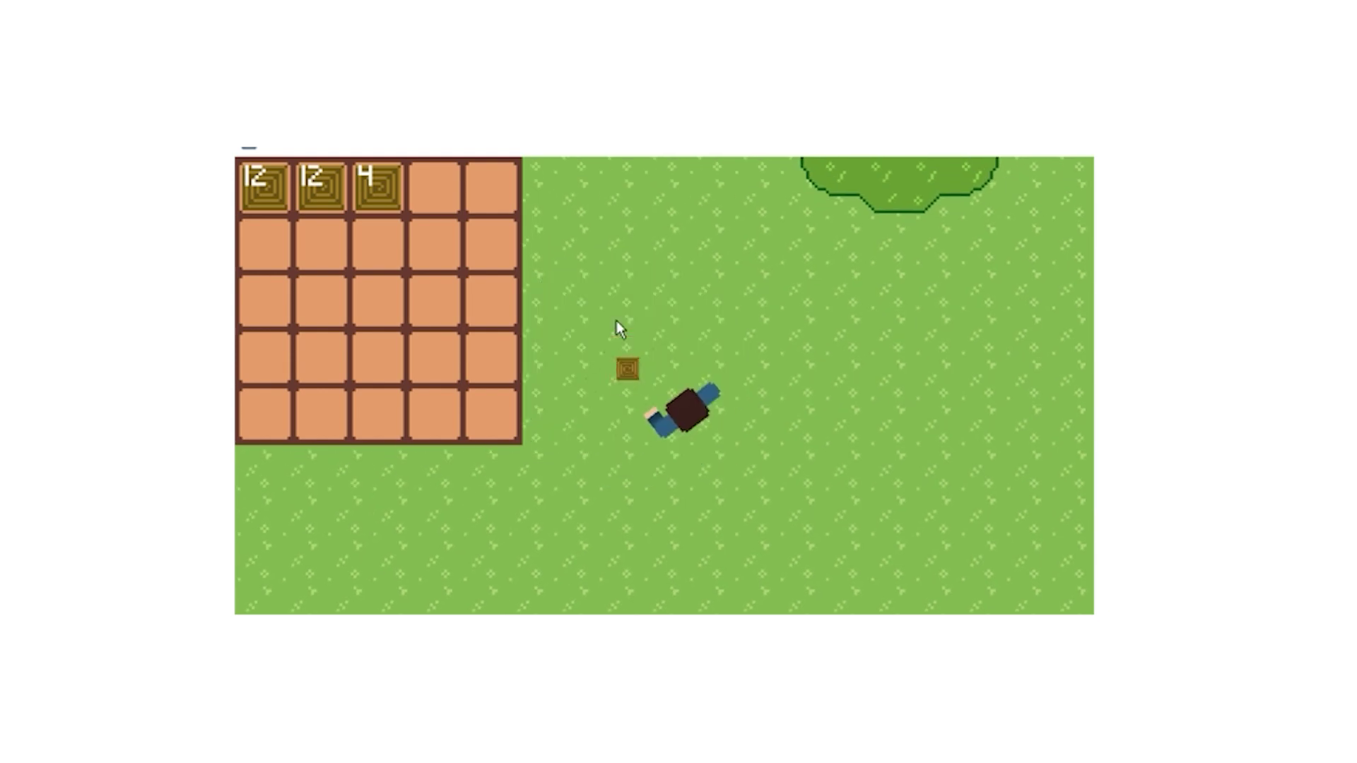
pyautogui.press('w')
pyautogui.press('w')
pyautogui.press('w')
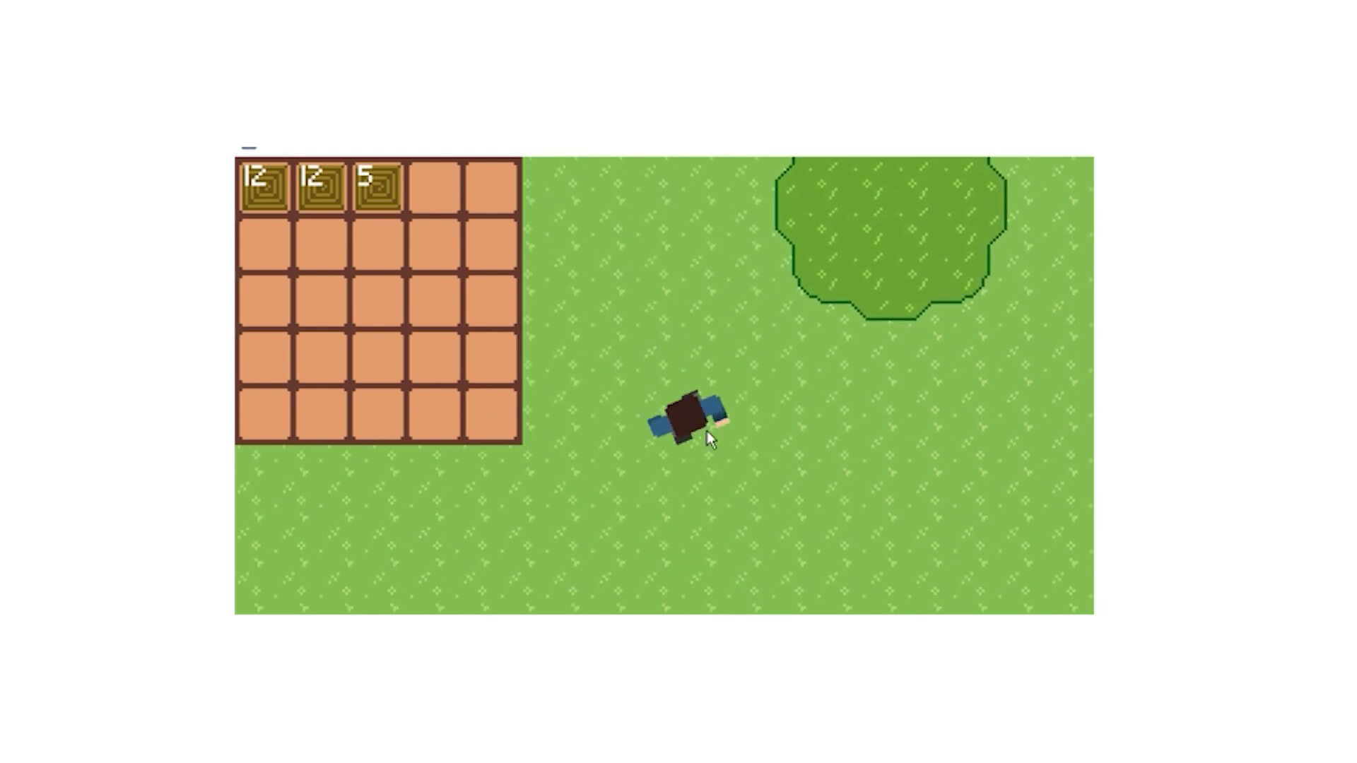
pyautogui.press('w')
pyautogui.press('w')
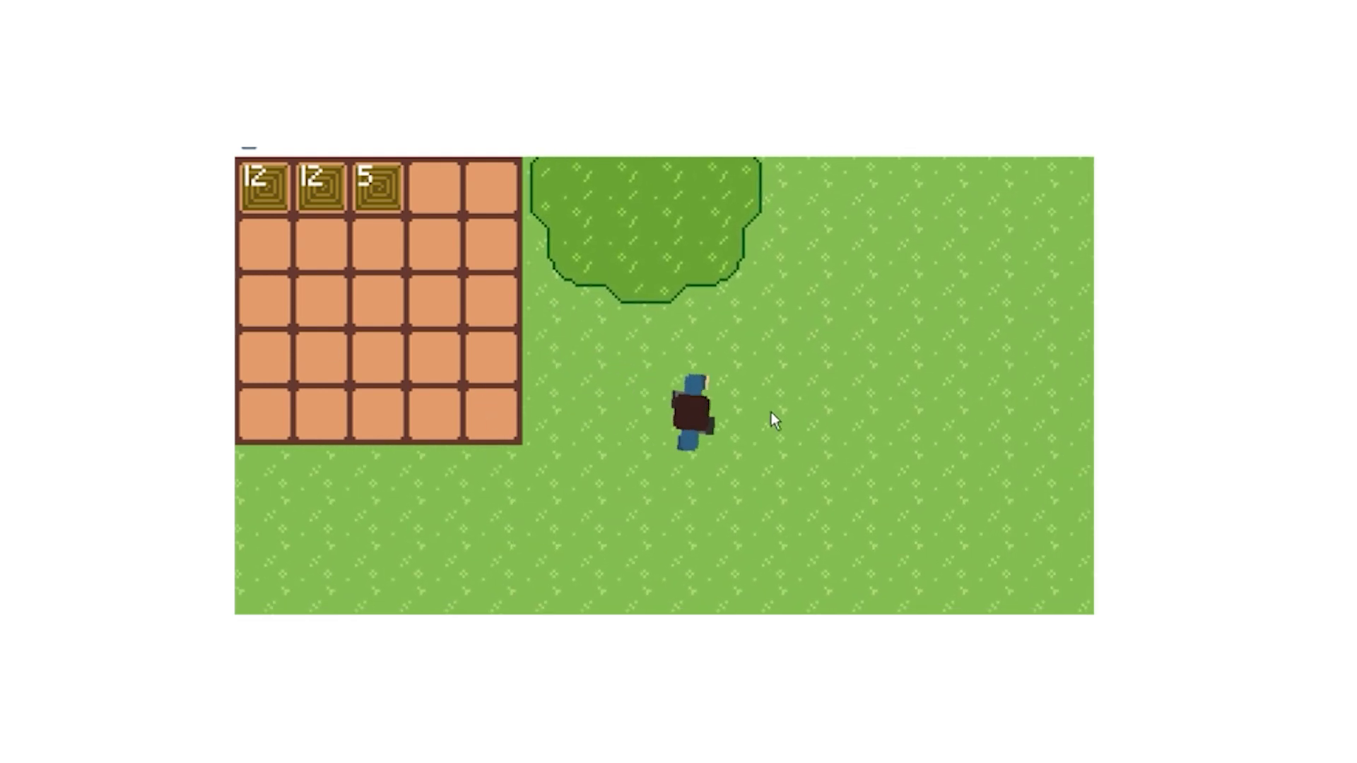
pyautogui.moveTo(747, 494); pyautogui.dragTo(742, 382)
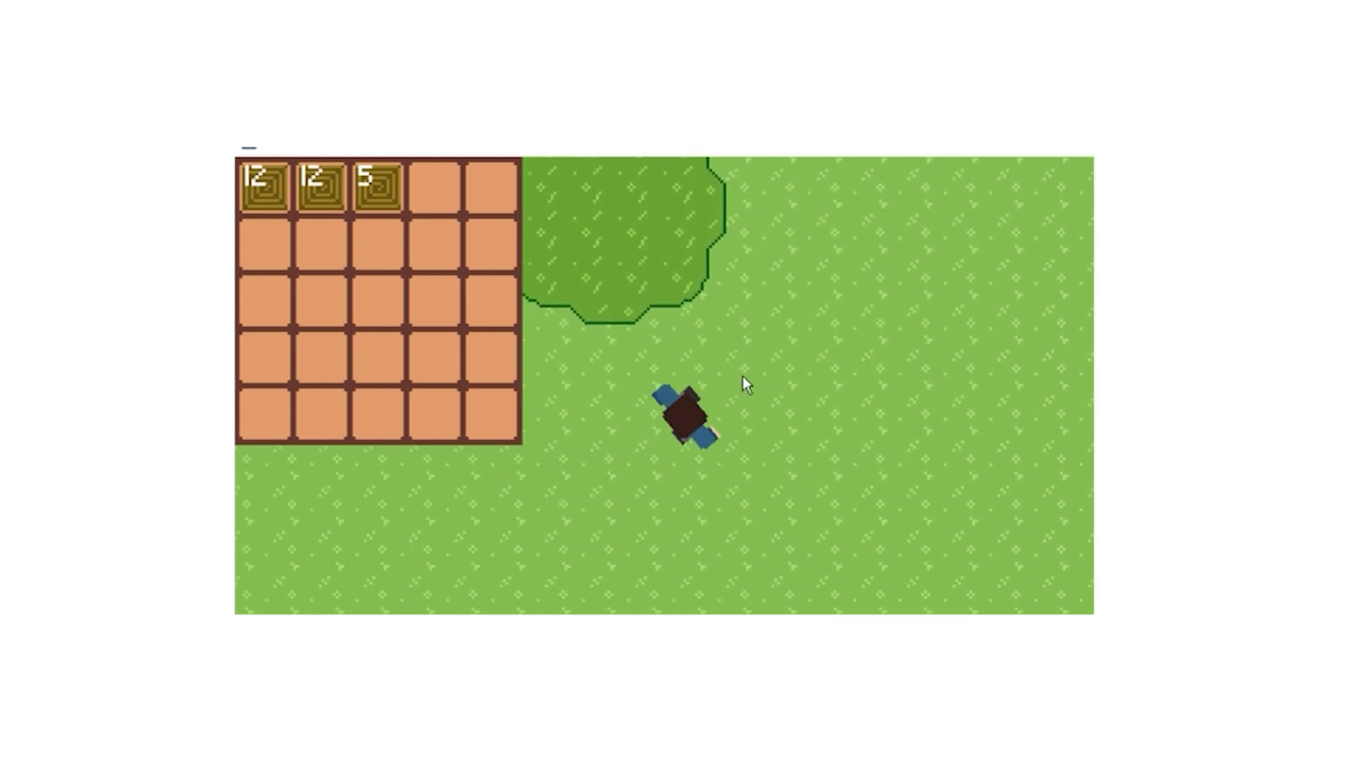